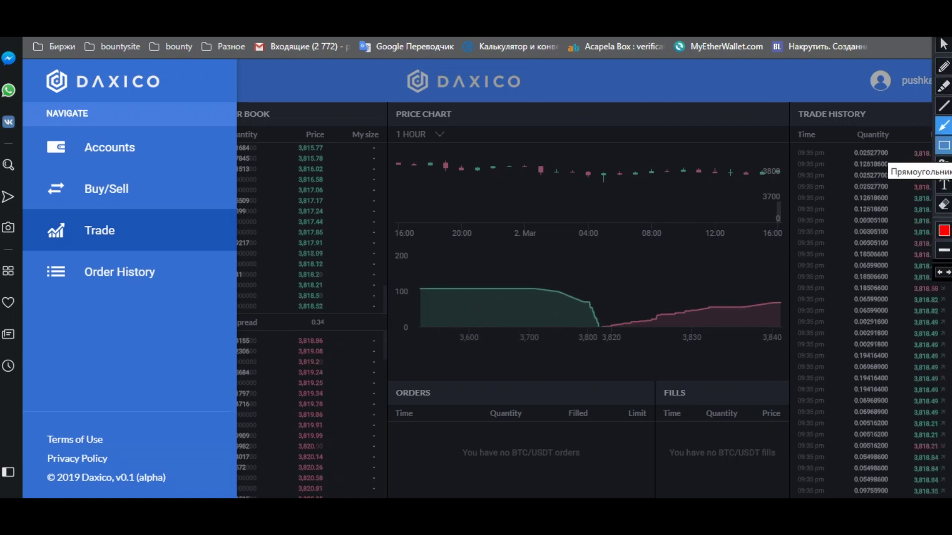
Step: Outline the Accounts, Buy/Sell, Trade and Order History sidebar sections for viewers
{"action": "left_click", "coordinate": [944, 164]}
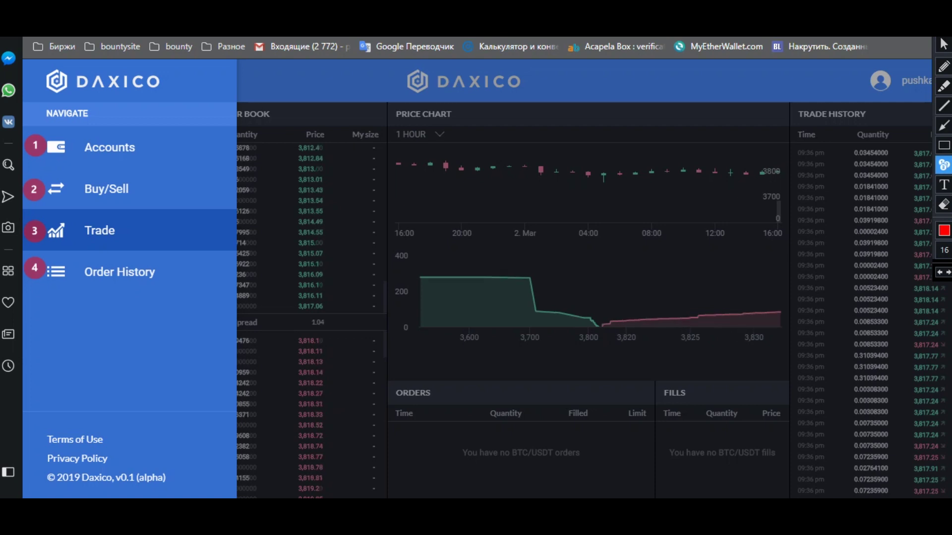
{"action": "key", "text": "r"}
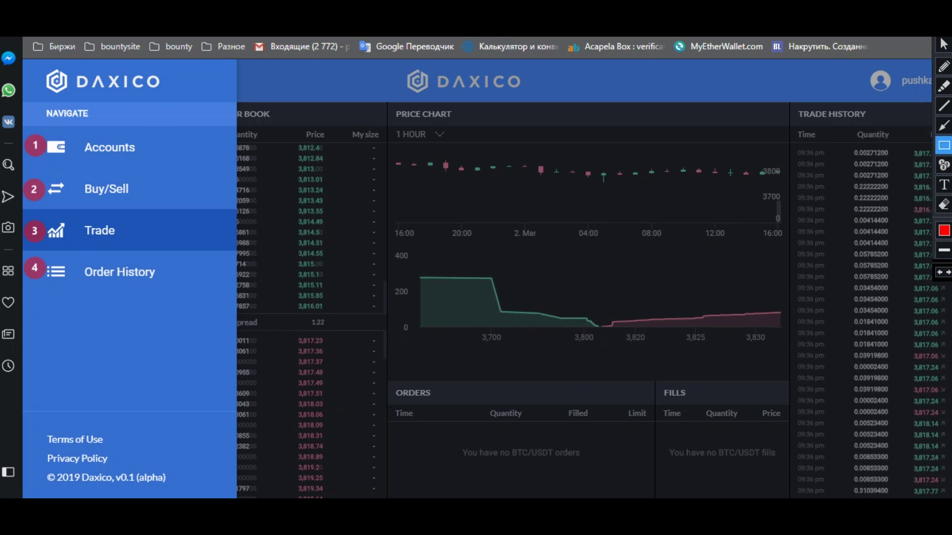
{"action": "left_click_drag", "start_coordinate": [78, 137], "coordinate": [152, 163]}
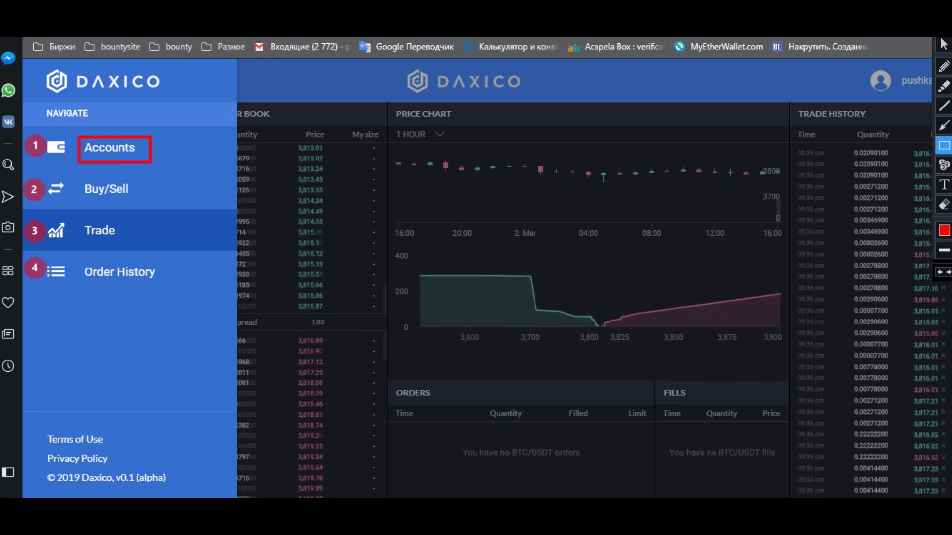
{"action": "mouse_move", "coordinate": [78, 177]}
{"action": "left_mouse_down"}
{"action": "mouse_move", "coordinate": [120, 201]}
{"action": "mouse_move", "coordinate": [151, 202]}
{"action": "left_mouse_up"}
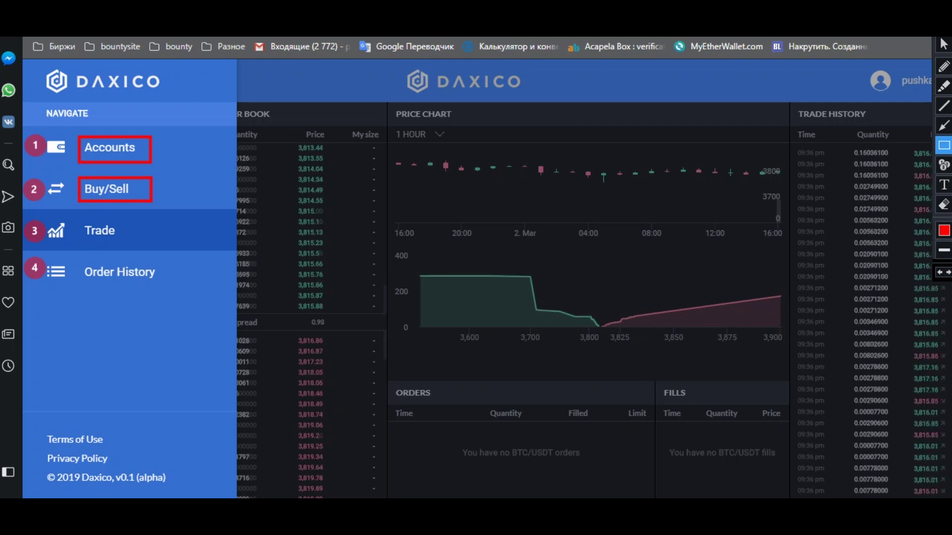
{"action": "left_click_drag", "start_coordinate": [79, 219], "coordinate": [130, 238]}
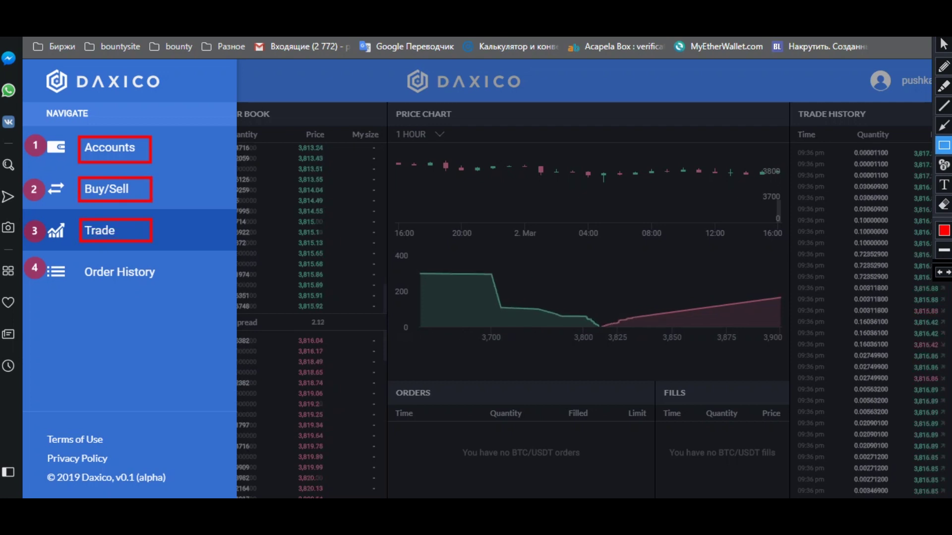
{"action": "left_click_drag", "start_coordinate": [78, 256], "coordinate": [161, 288]}
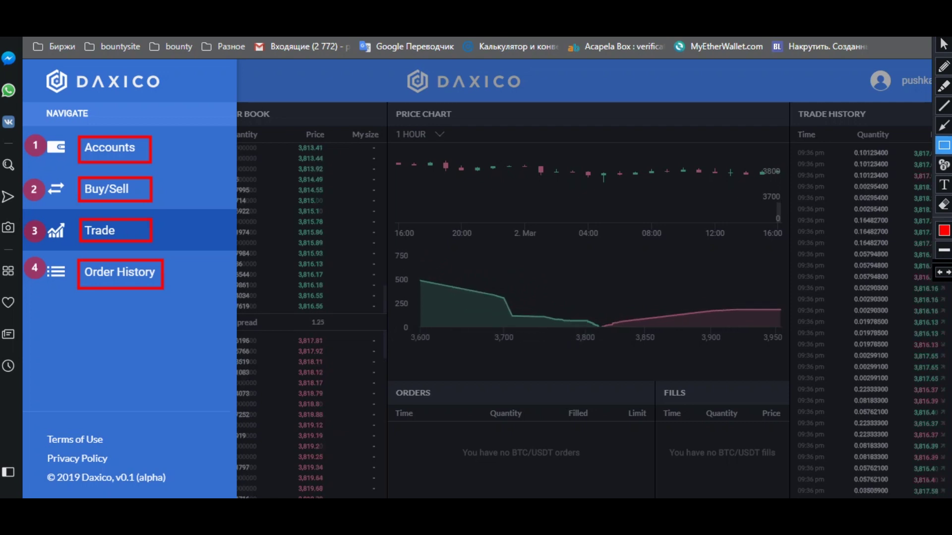
Step: Clear the annotations, glance at Buy/Sell, return to Trade, and outline Trade History
{"action": "key", "text": "Escape"}
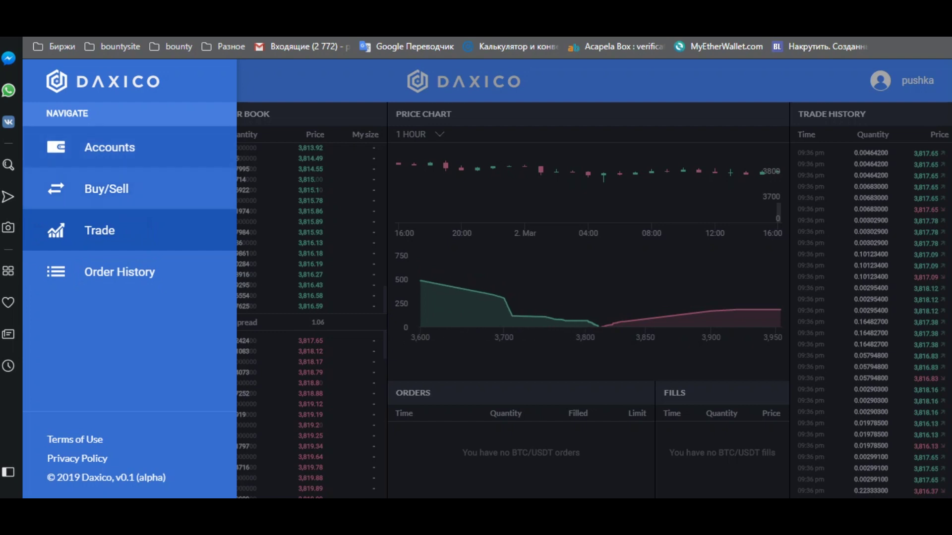
{"action": "left_click", "coordinate": [107, 189]}
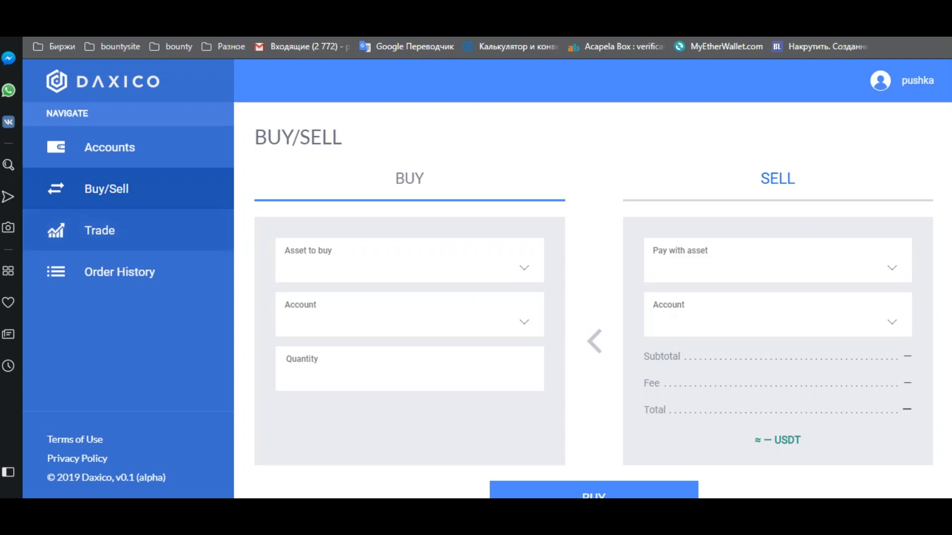
{"action": "left_click", "coordinate": [99, 230]}
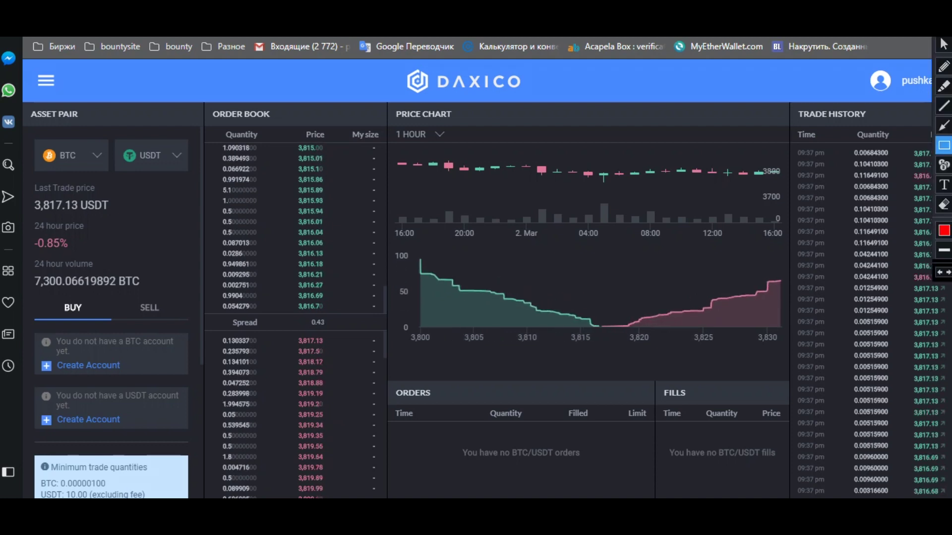
{"action": "left_click_drag", "start_coordinate": [796, 103], "coordinate": [880, 123]}
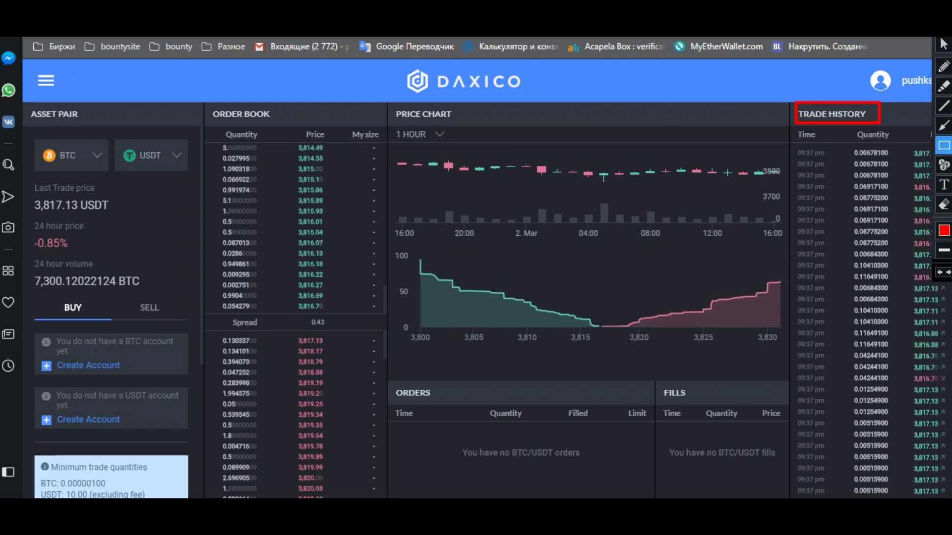
{"action": "mouse_move", "coordinate": [390, 104]}
{"action": "left_mouse_down"}
{"action": "mouse_move", "coordinate": [420, 122]}
{"action": "mouse_move", "coordinate": [461, 125]}
{"action": "left_mouse_up"}
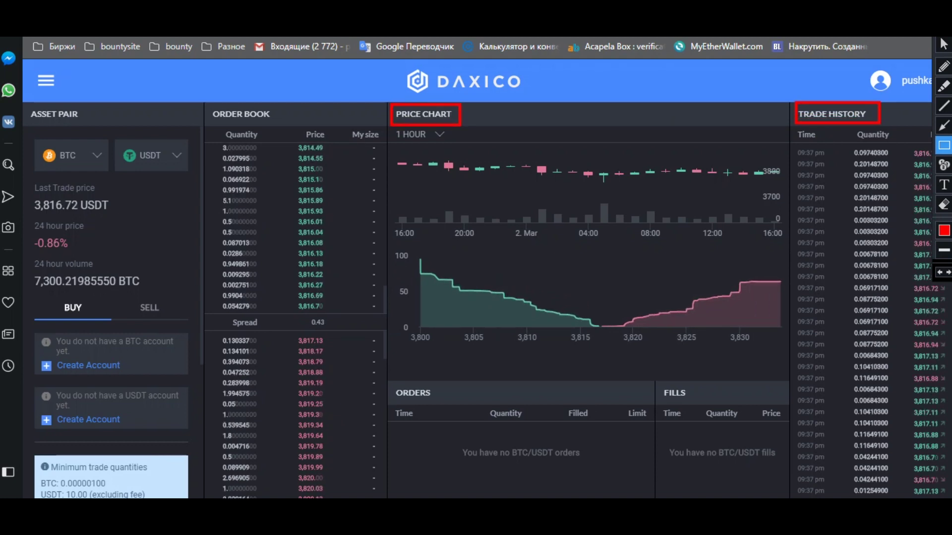
{"action": "left_click_drag", "start_coordinate": [206, 105], "coordinate": [286, 125]}
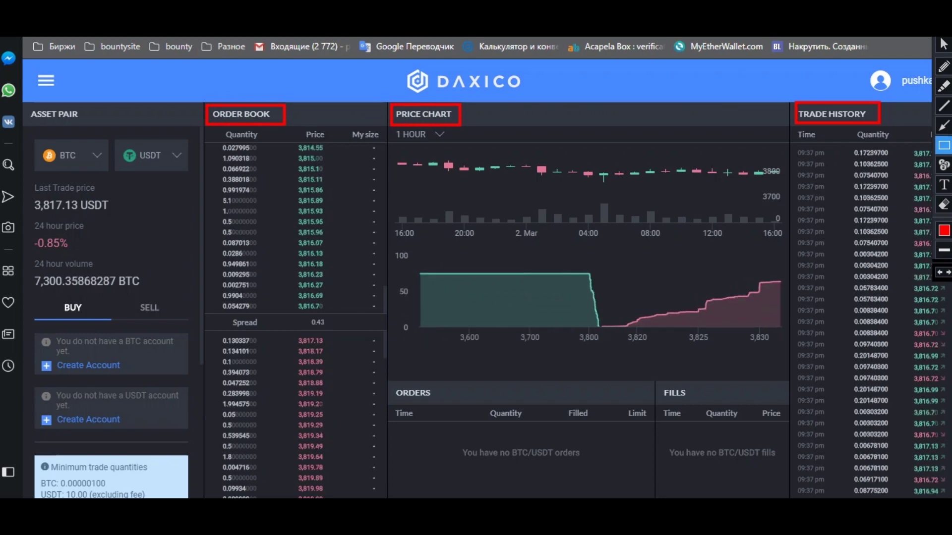
{"action": "left_click_drag", "start_coordinate": [30, 180], "coordinate": [146, 217]}
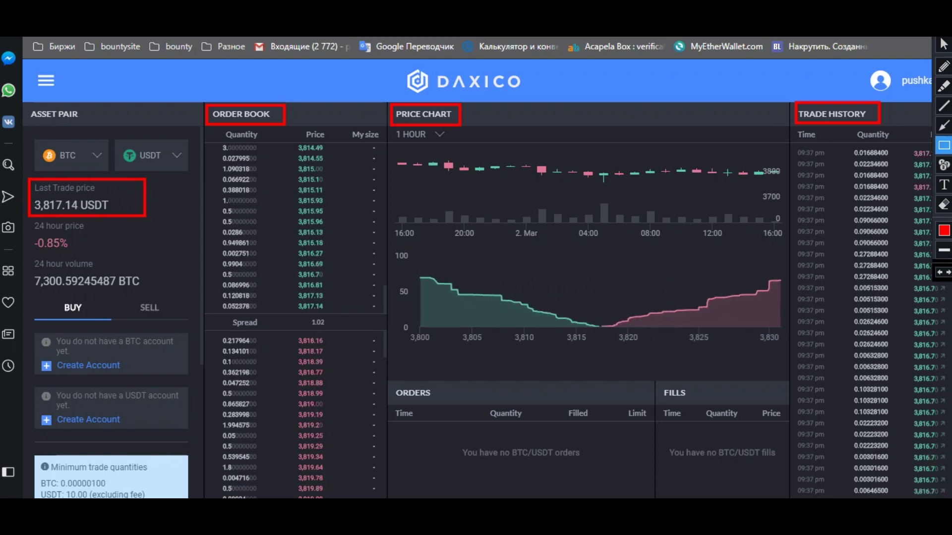
{"action": "left_click_drag", "start_coordinate": [30, 256], "coordinate": [155, 295]}
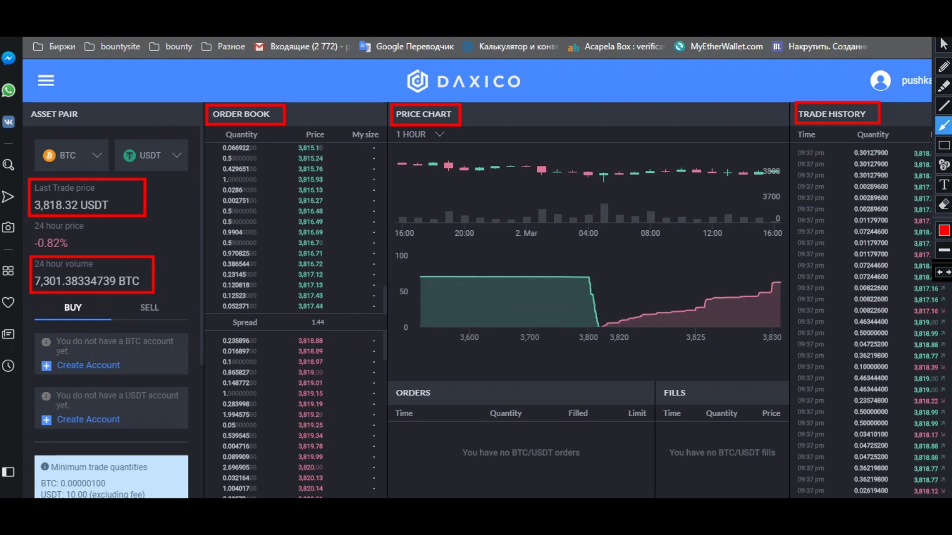
{"action": "left_click_drag", "start_coordinate": [205, 256], "coordinate": [179, 327]}
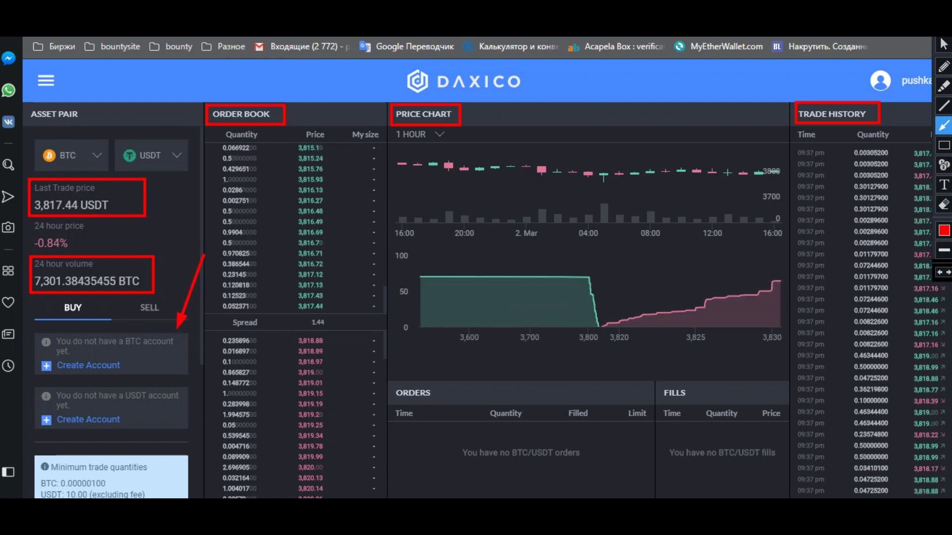
{"action": "left_click_drag", "start_coordinate": [216, 491], "coordinate": [147, 430]}
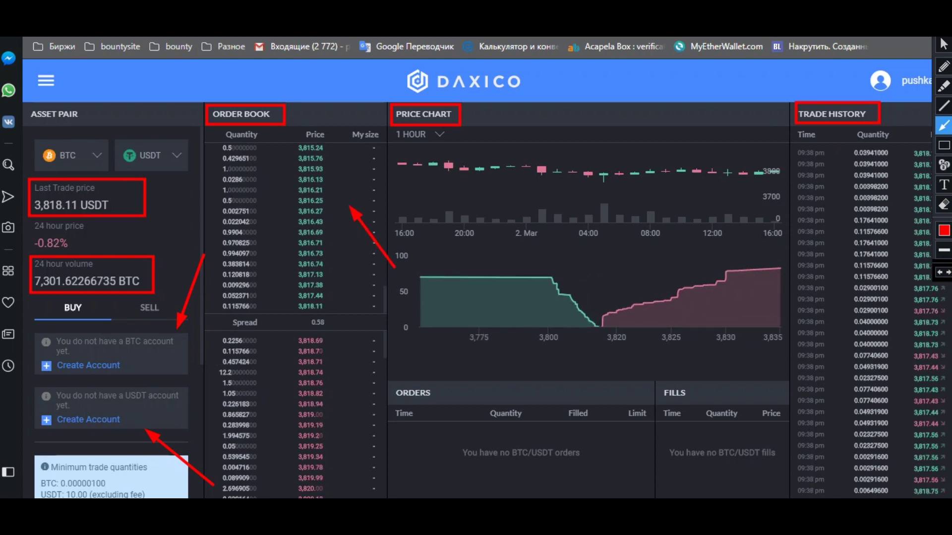
{"action": "left_click_drag", "start_coordinate": [394, 268], "coordinate": [348, 206]}
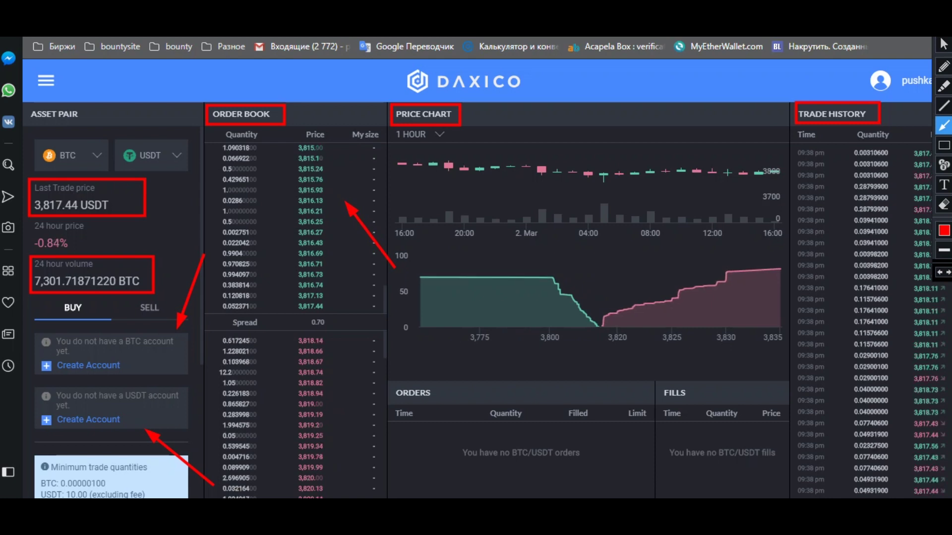
{"action": "left_click_drag", "start_coordinate": [391, 307], "coordinate": [342, 417]}
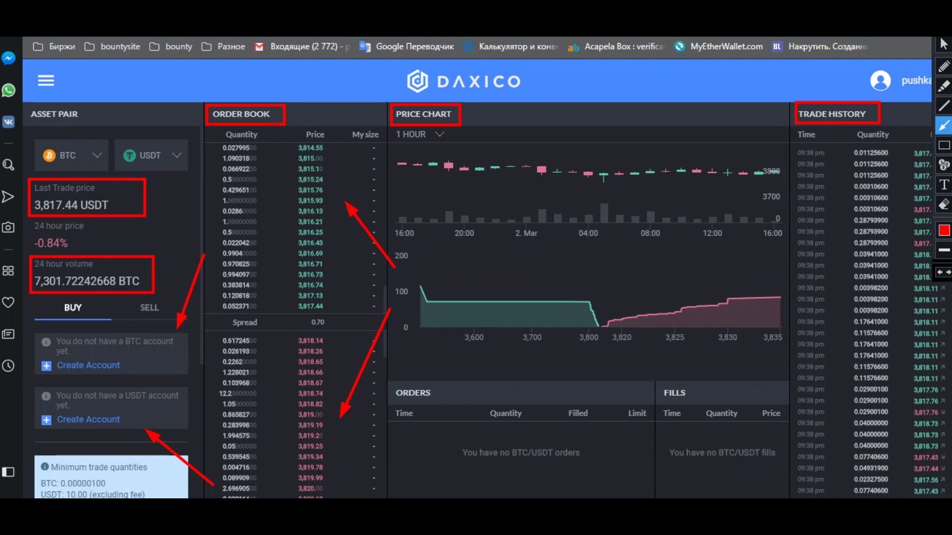
{"action": "key", "text": "Escape"}
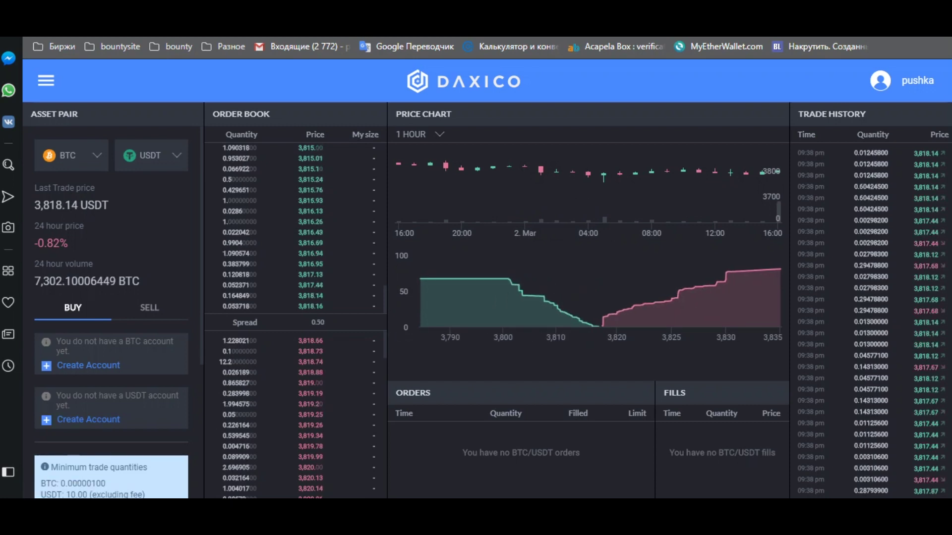
{"action": "left_click", "coordinate": [150, 155]}
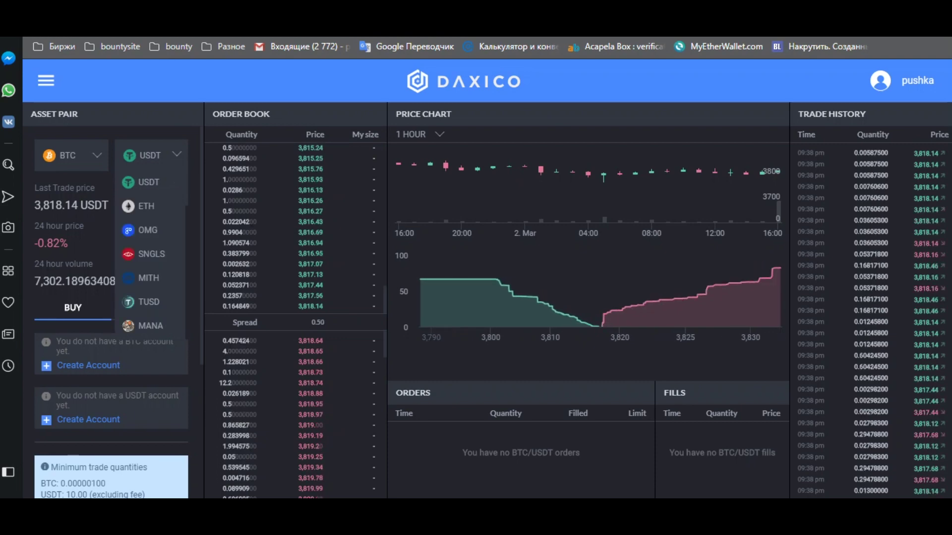
Step: Switch the pair to ETH/BTC, confirm the order change, and go to Accounts
{"action": "left_click", "coordinate": [146, 206]}
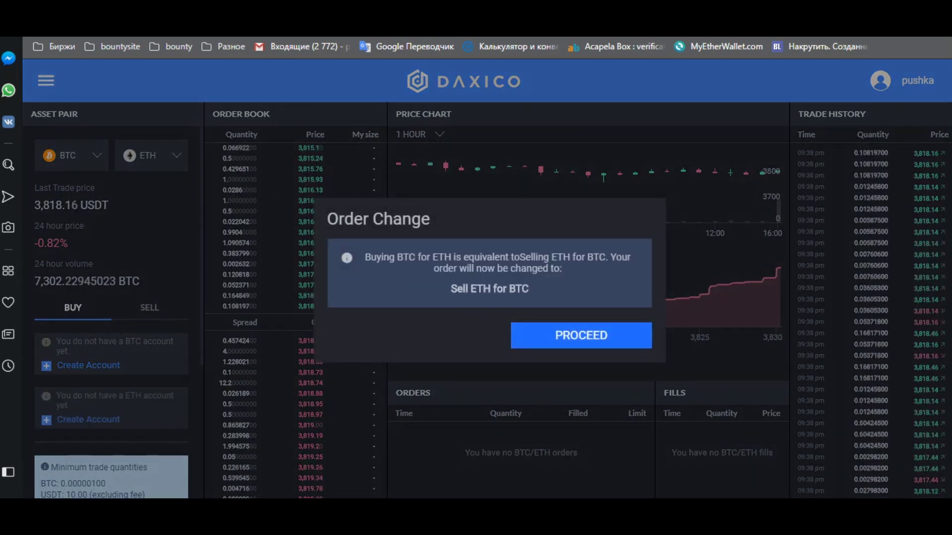
{"action": "left_click", "coordinate": [580, 335]}
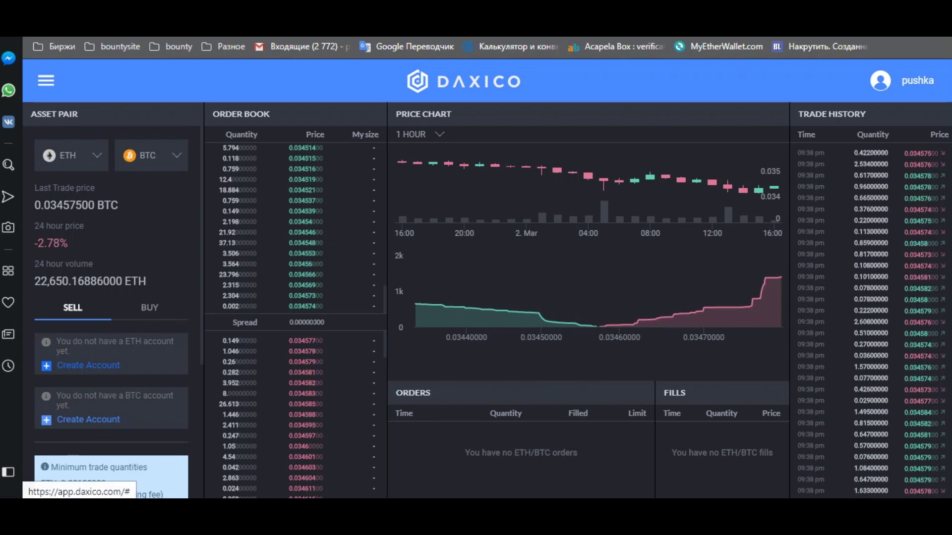
{"action": "left_click", "coordinate": [76, 365]}
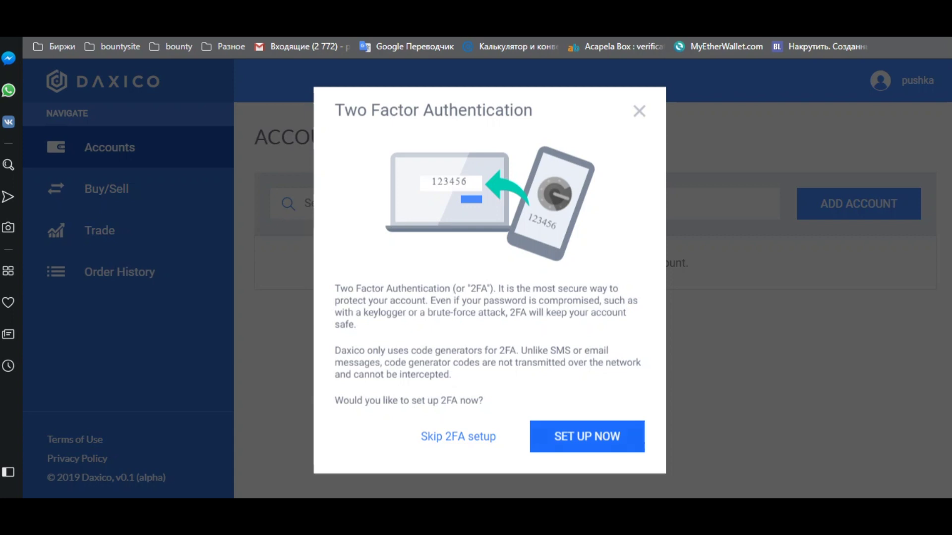
Step: Choose Code Generator as the 2FA method and proceed to its QR code and setup key
{"action": "left_click", "coordinate": [586, 437]}
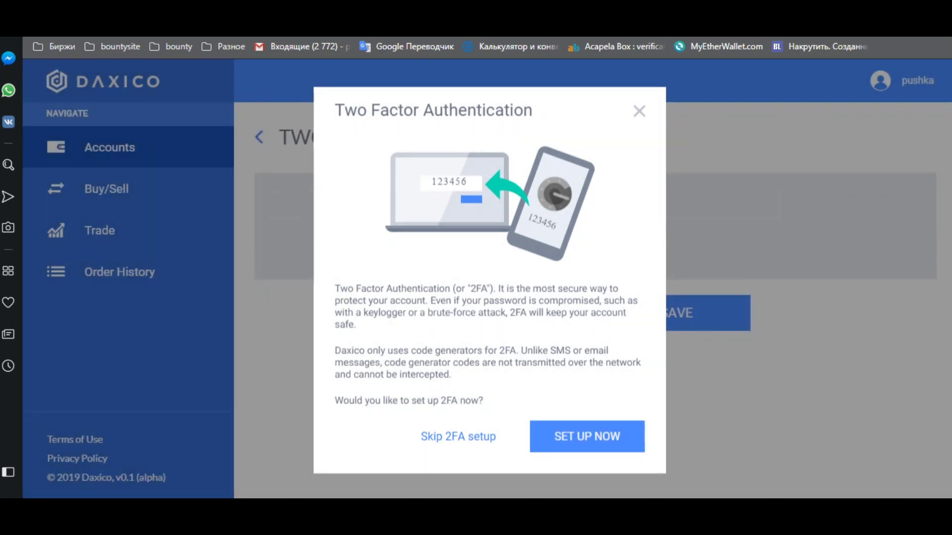
{"action": "left_click", "coordinate": [572, 440]}
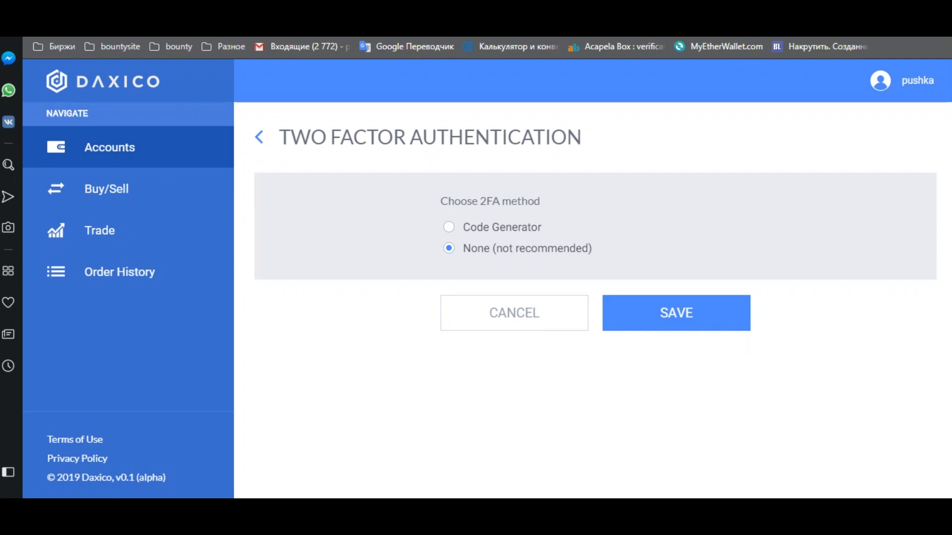
{"action": "left_click", "coordinate": [448, 227]}
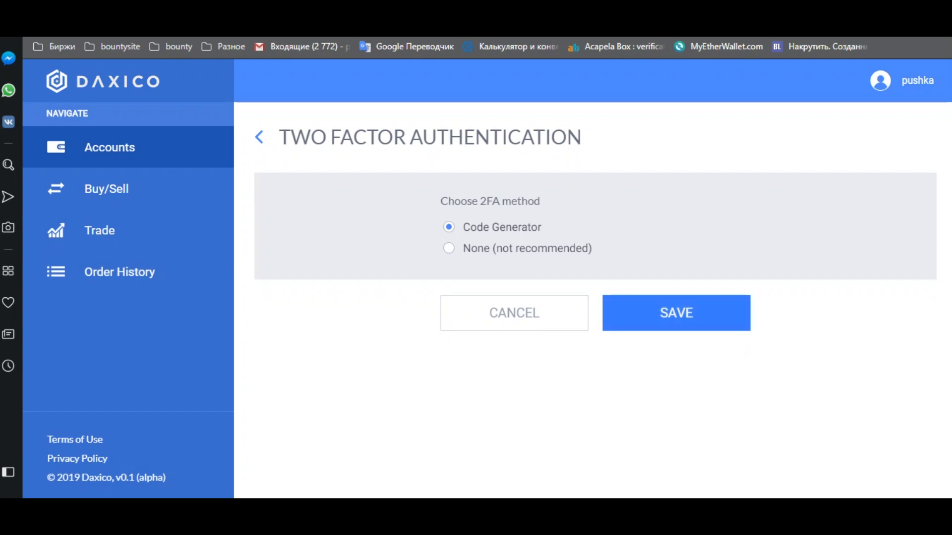
{"action": "left_click", "coordinate": [676, 312]}
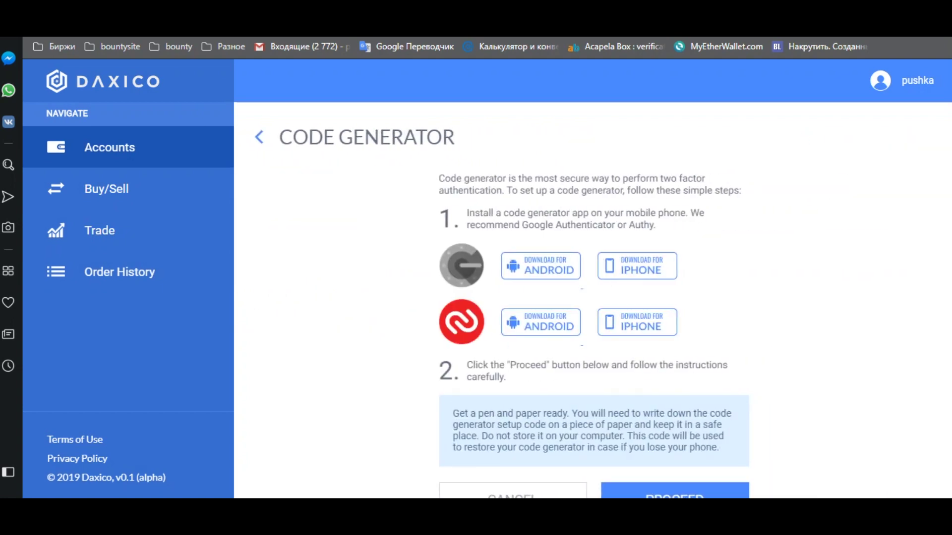
{"action": "scroll", "coordinate": [594, 297], "scroll_direction": "down", "scroll_amount": 1}
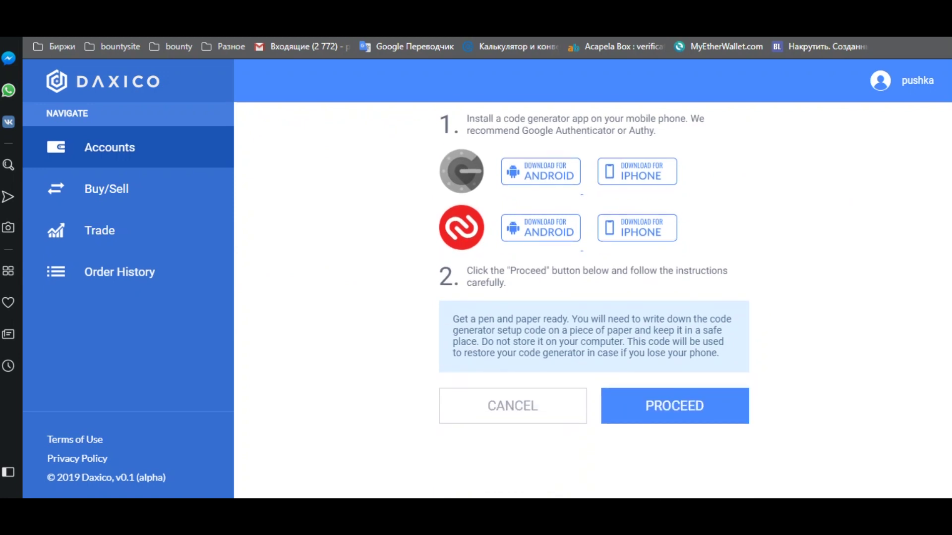
{"action": "left_click", "coordinate": [675, 406]}
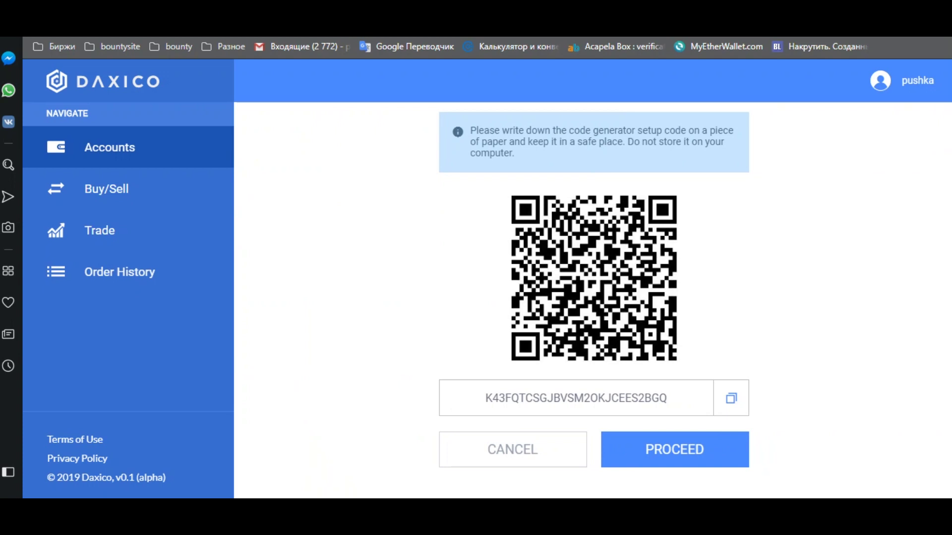
Step: Submit two authenticator codes, both rejected as invalid, then go to Buy/Sell
{"action": "left_click", "coordinate": [674, 449]}
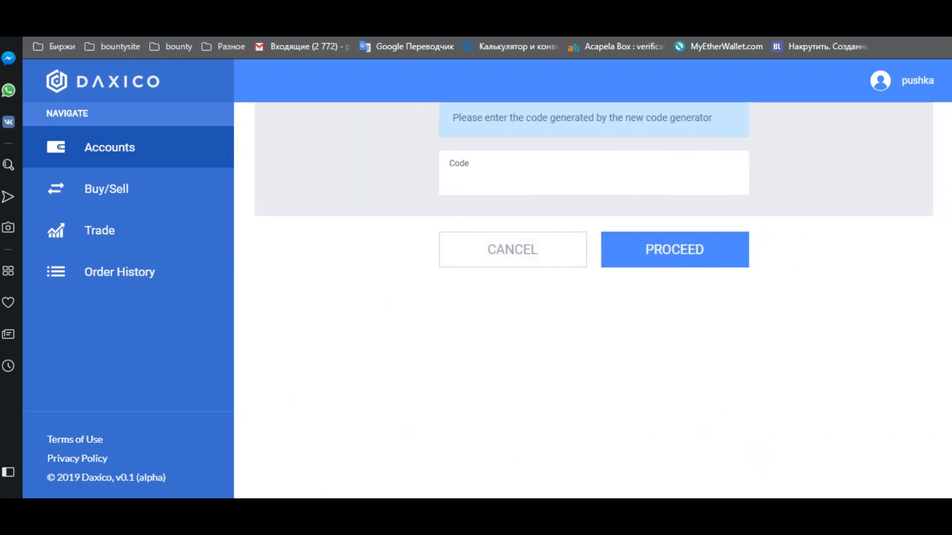
{"action": "key", "text": "Return"}
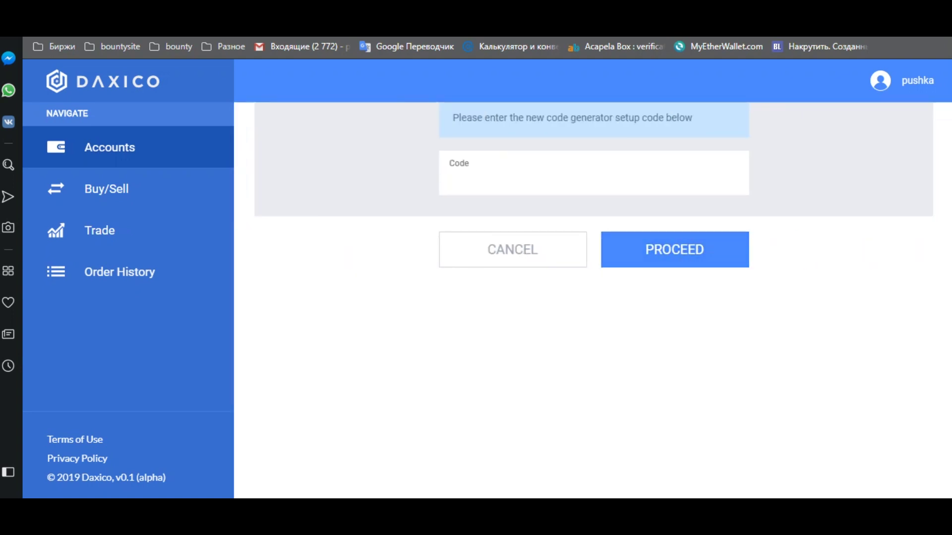
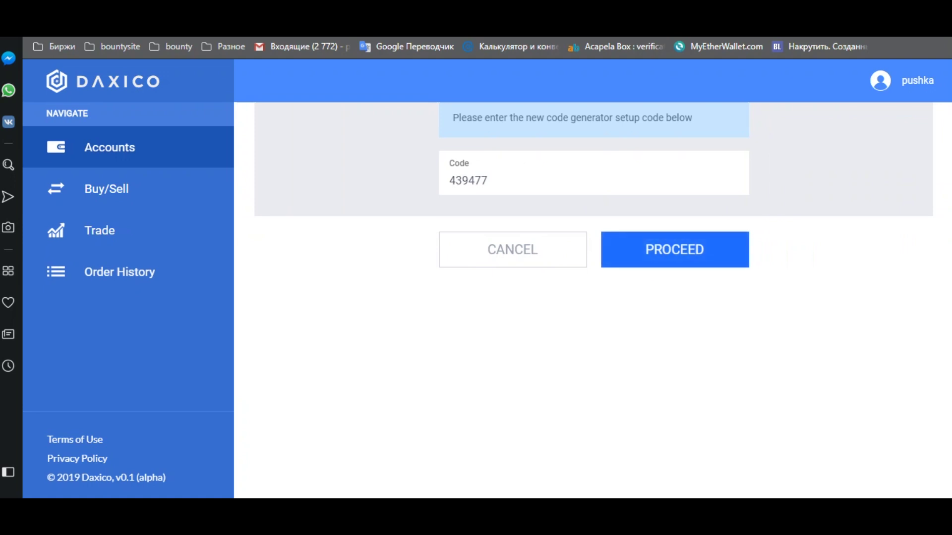
{"action": "key", "text": "Return"}
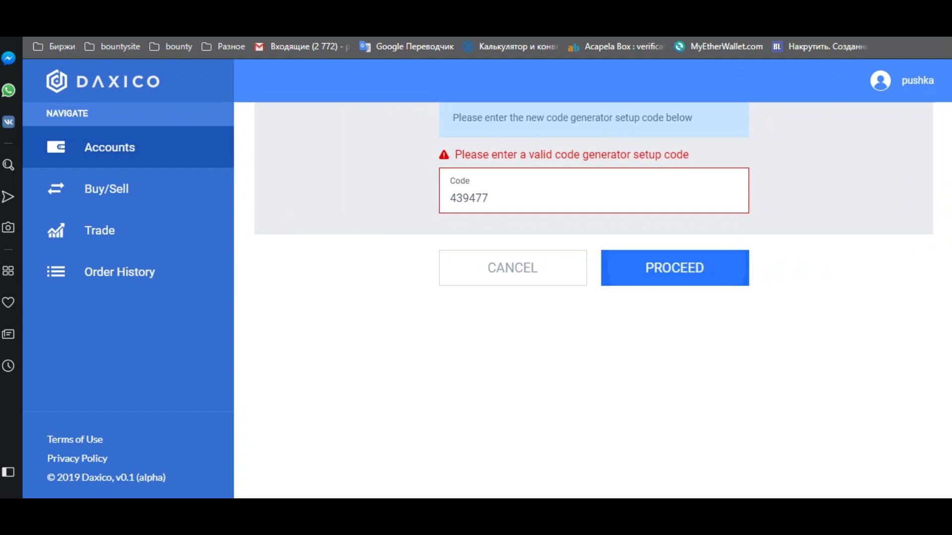
{"action": "scroll", "coordinate": [593, 298], "scroll_direction": "up", "scroll_amount": 2}
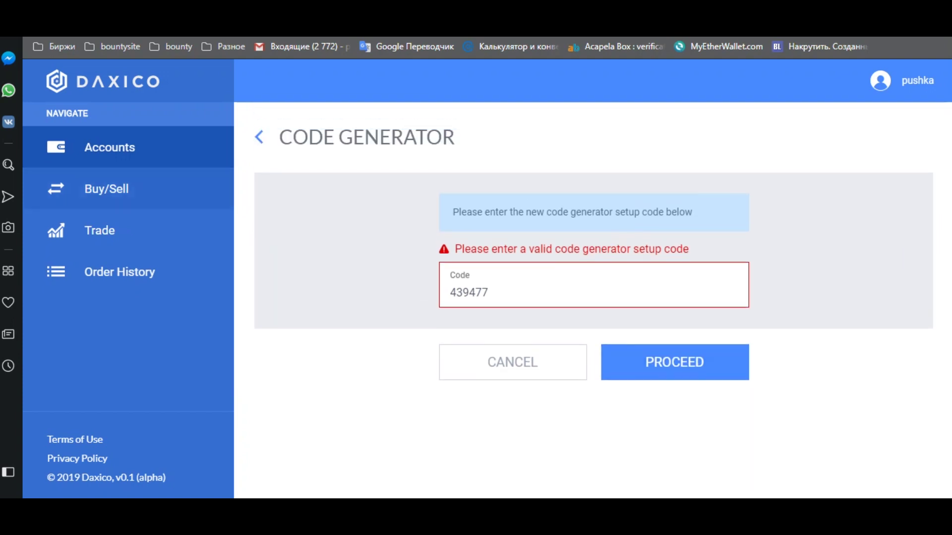
{"action": "left_click", "coordinate": [107, 188]}
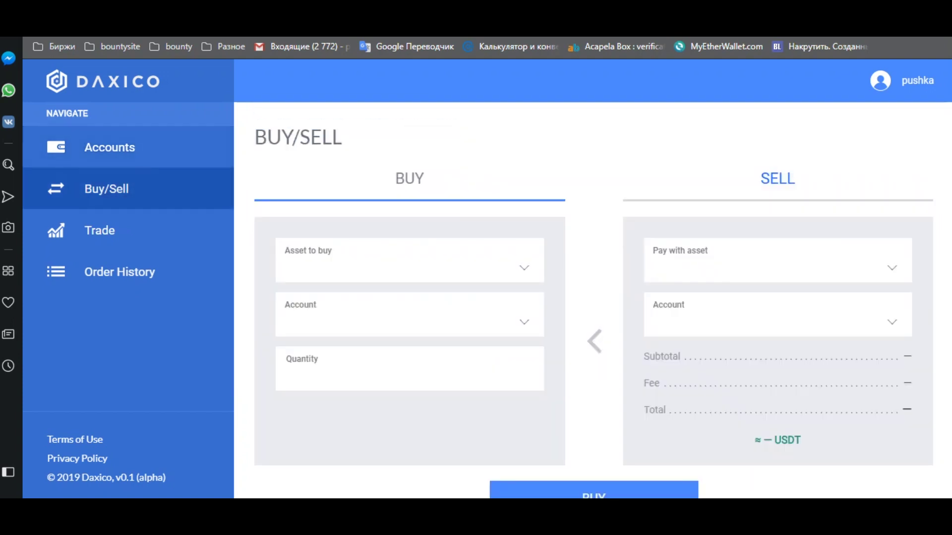
{"action": "left_click", "coordinate": [100, 230]}
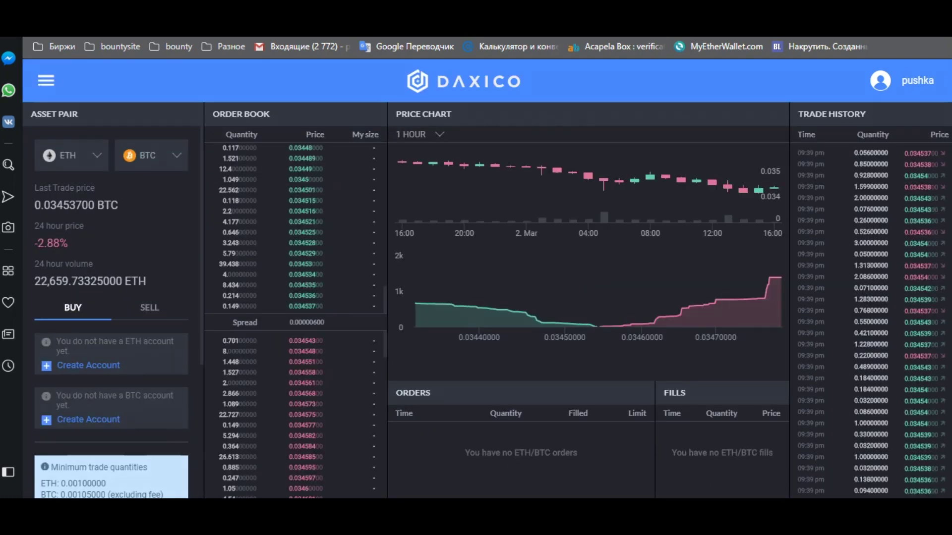
{"action": "left_click", "coordinate": [46, 80]}
{"action": "left_click", "coordinate": [120, 272]}
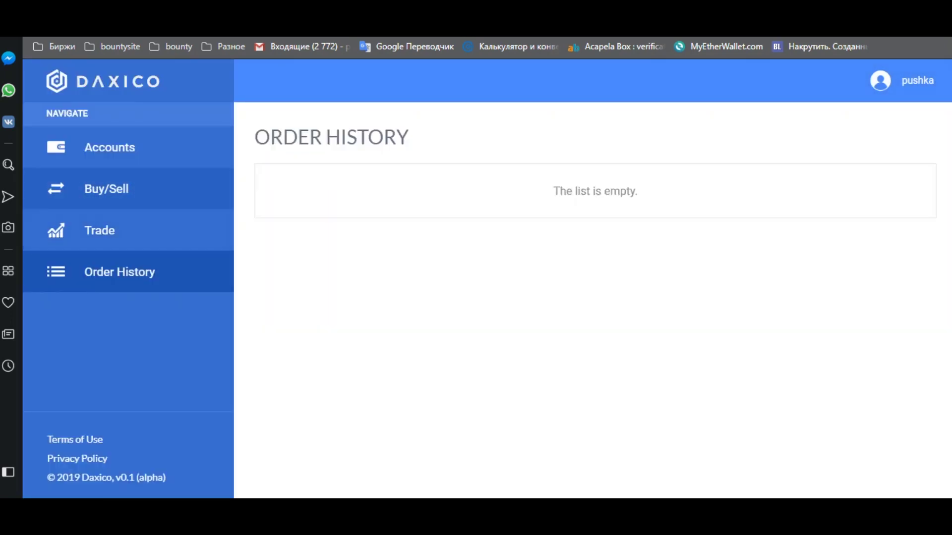
{"action": "left_click", "coordinate": [106, 189]}
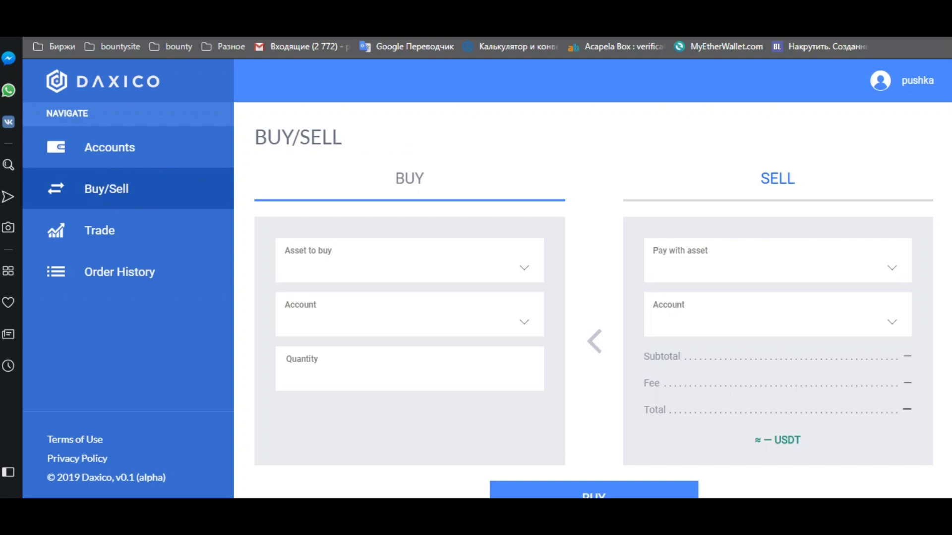
{"action": "scroll", "coordinate": [594, 300], "scroll_direction": "down", "scroll_amount": 1}
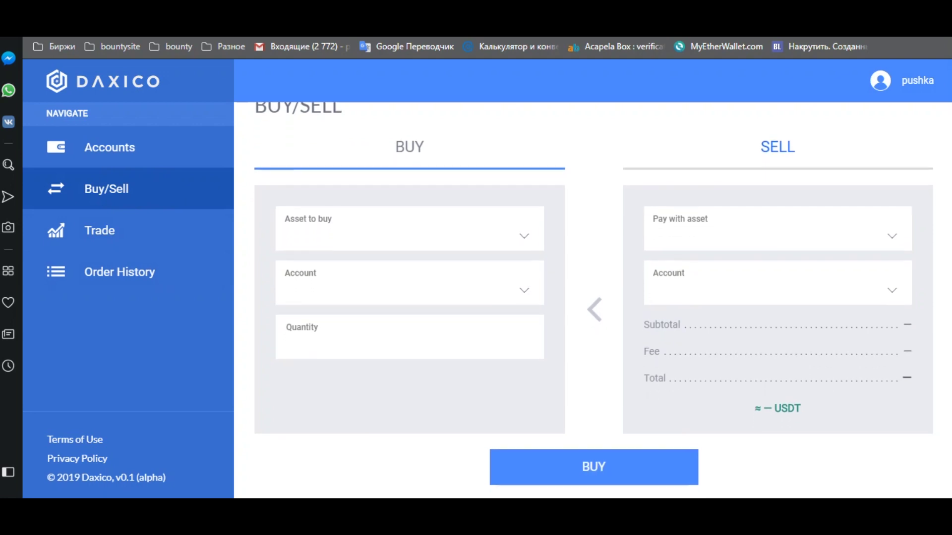
Step: Set the form to buy ETH paying with BTC, then visit Trade and Accounts
{"action": "left_click", "coordinate": [409, 231]}
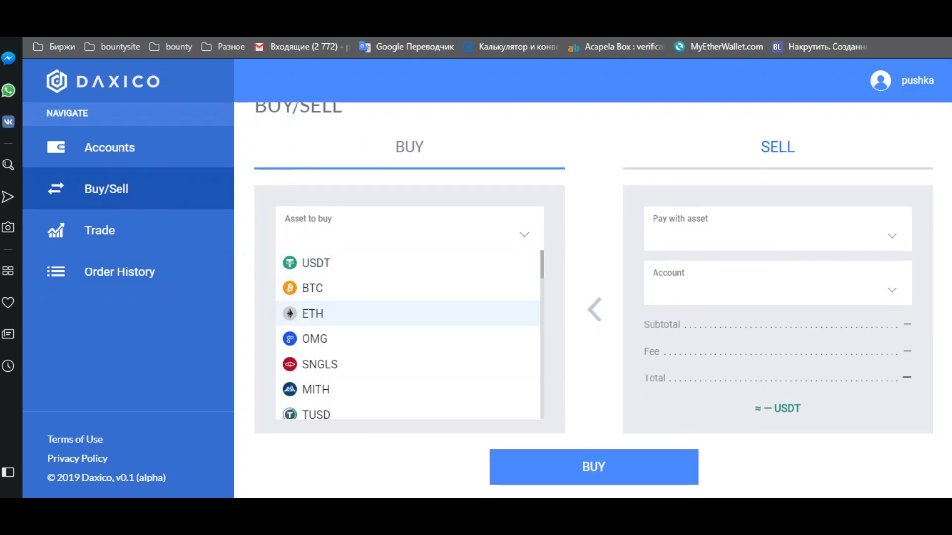
{"action": "left_click", "coordinate": [312, 313]}
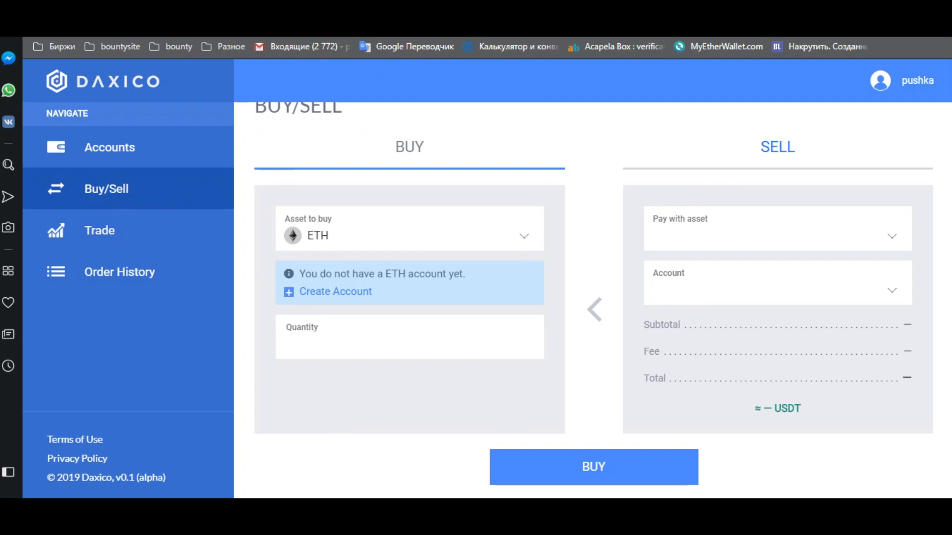
{"action": "left_click", "coordinate": [777, 231]}
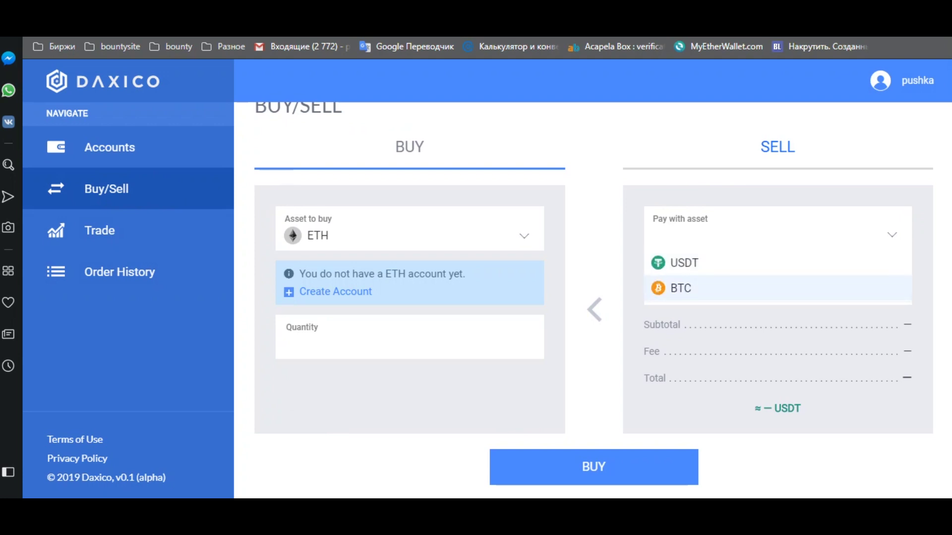
{"action": "left_click", "coordinate": [680, 288]}
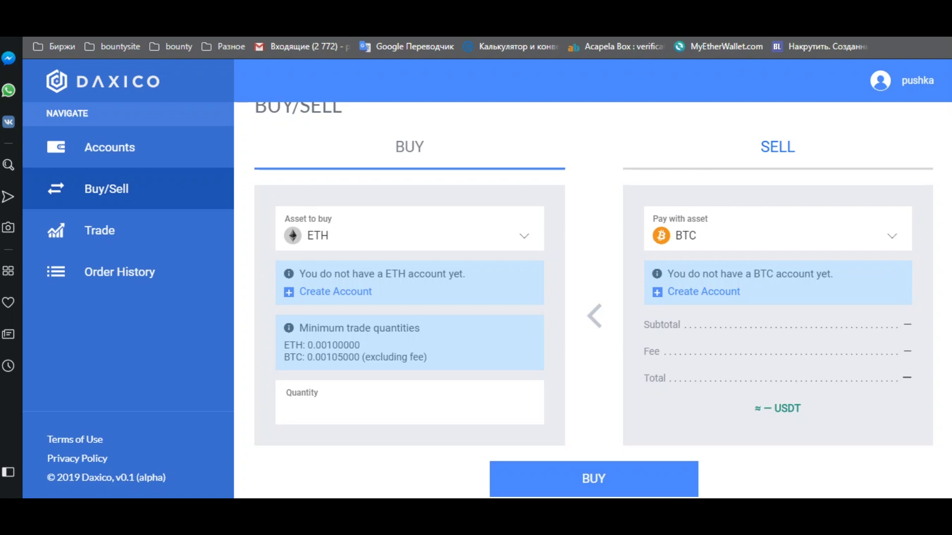
{"action": "left_click", "coordinate": [409, 403]}
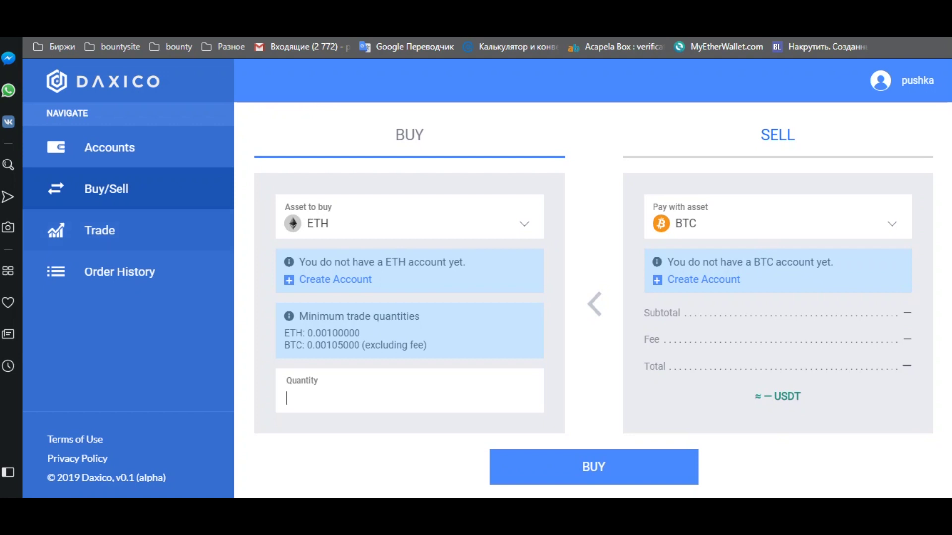
{"action": "left_click", "coordinate": [99, 230]}
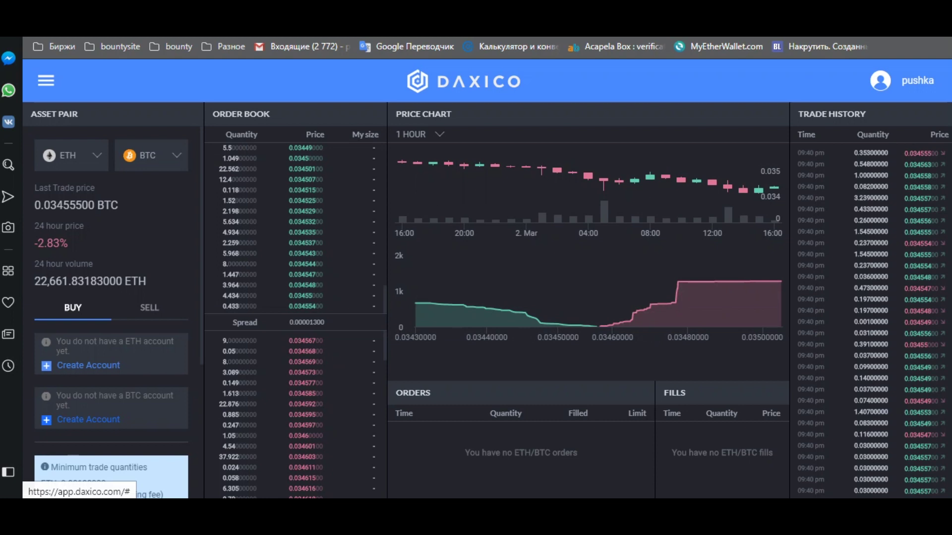
{"action": "left_click", "coordinate": [88, 419]}
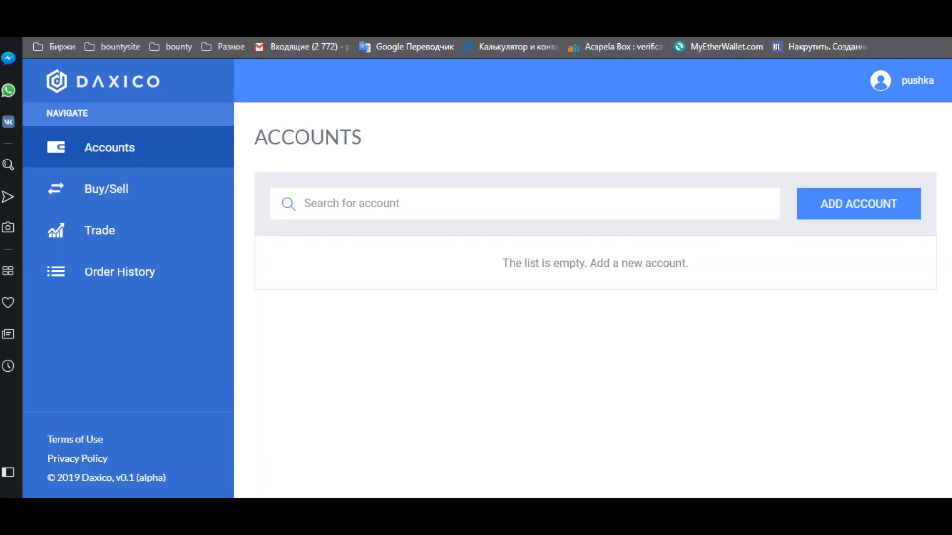
Step: Start Add Account and pick an asset to reach the account-name form
{"action": "left_click", "coordinate": [858, 203]}
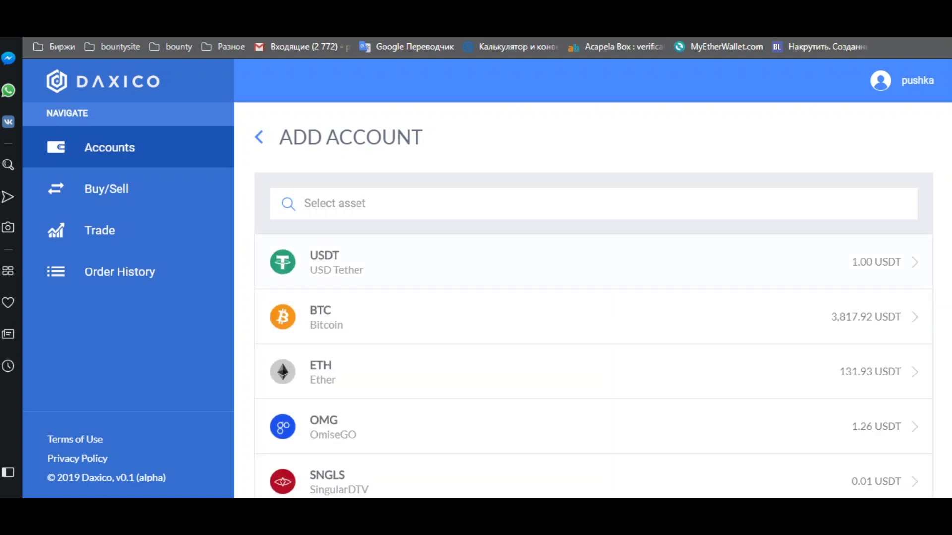
{"action": "left_click", "coordinate": [595, 316]}
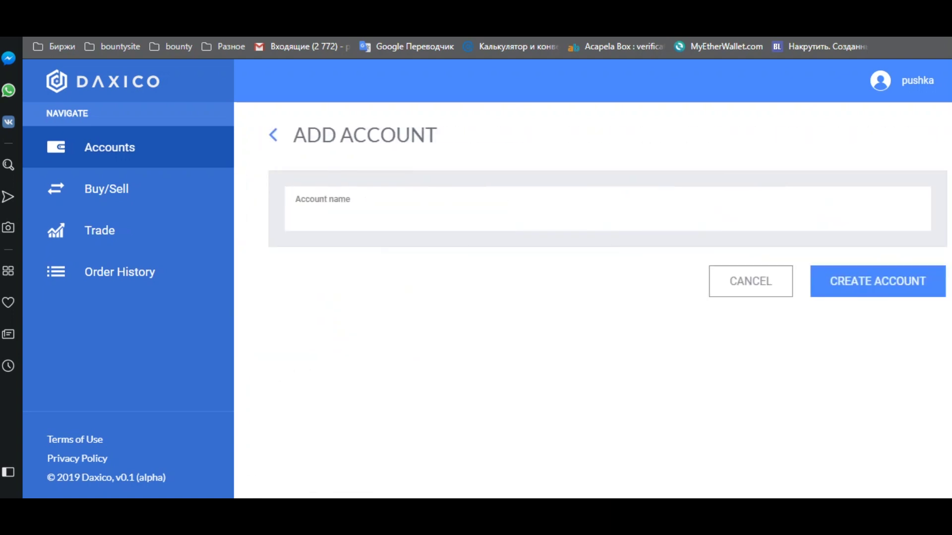